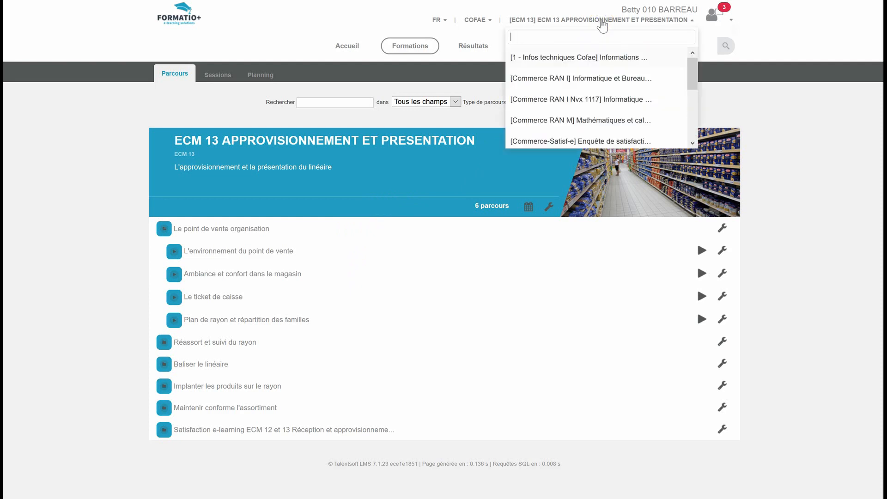
# Open the planning of the ECM 13 session and space its units 2 days apart starting from 12/02/2018.
pyautogui.click(602, 23)
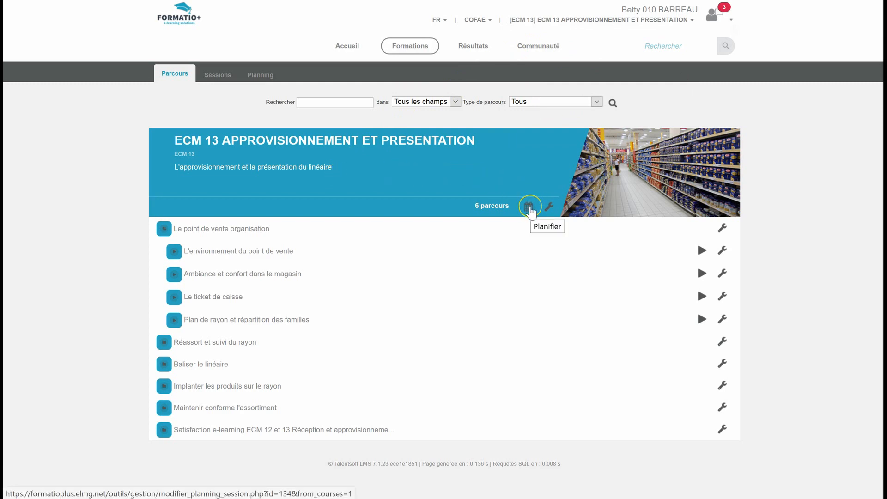
pyautogui.click(529, 209)
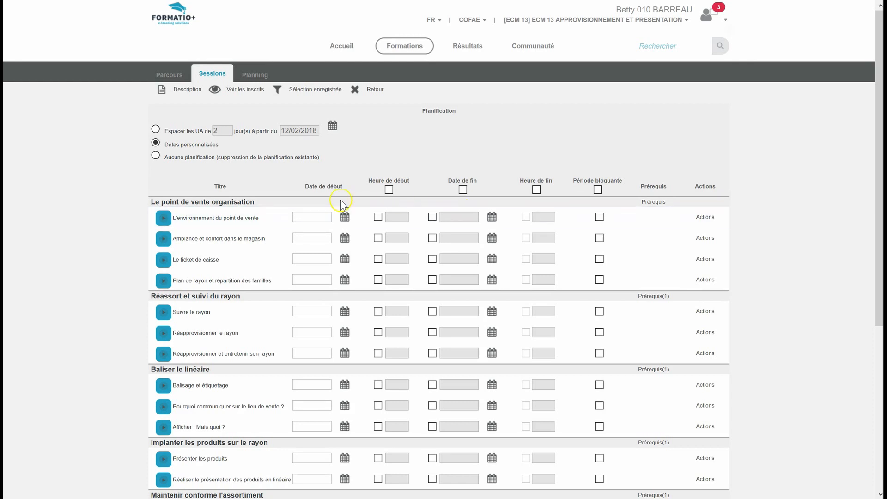
pyautogui.click(155, 129)
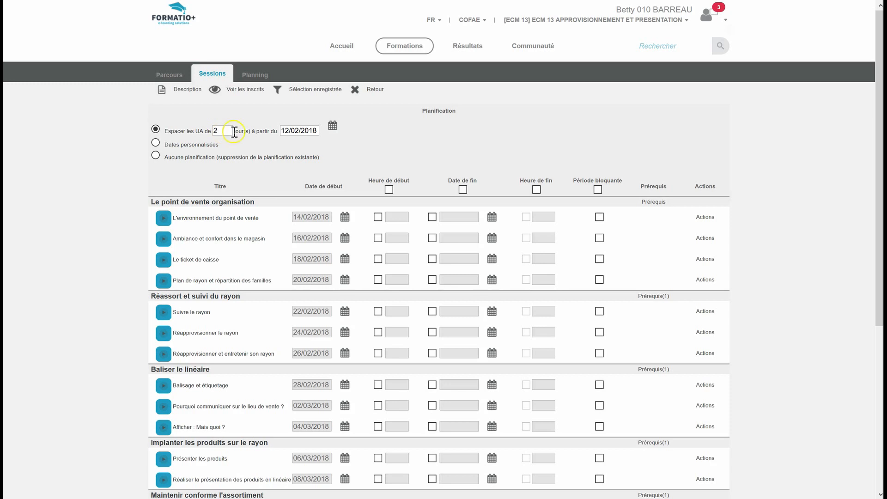
pyautogui.click(292, 130)
pyautogui.click(880, 493)
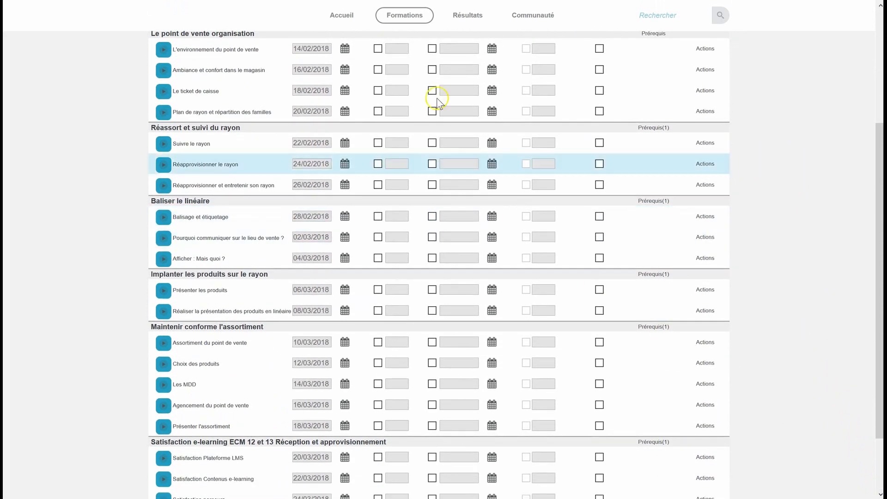
# Check the start dates generated for the units of Le point de vente organisation.
pyautogui.click(343, 47)
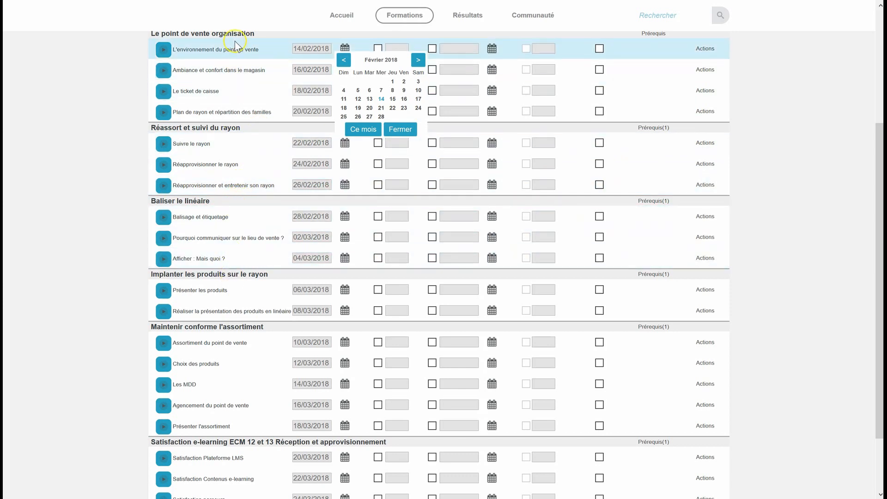
pyautogui.click(880, 5)
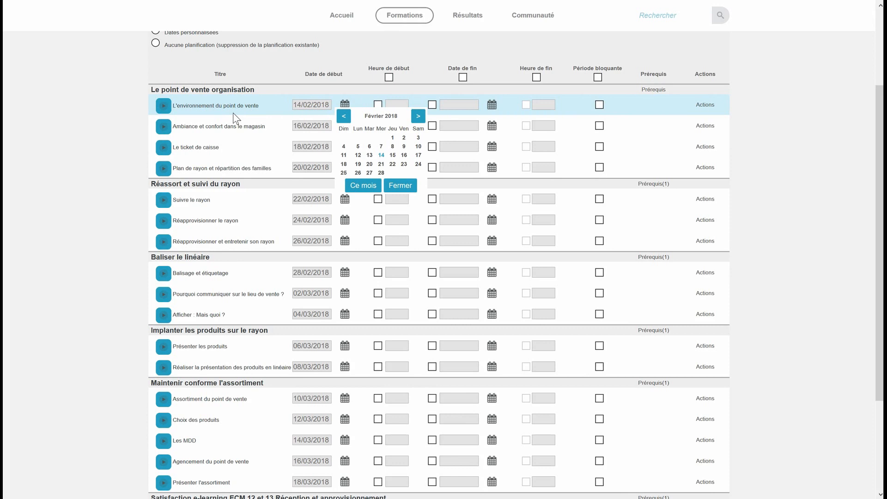
pyautogui.click(296, 106)
pyautogui.click(298, 130)
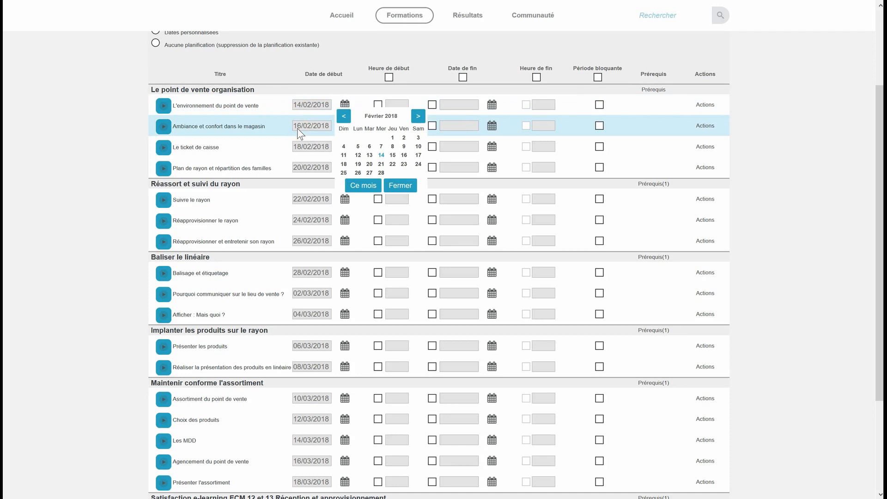
pyautogui.click(298, 148)
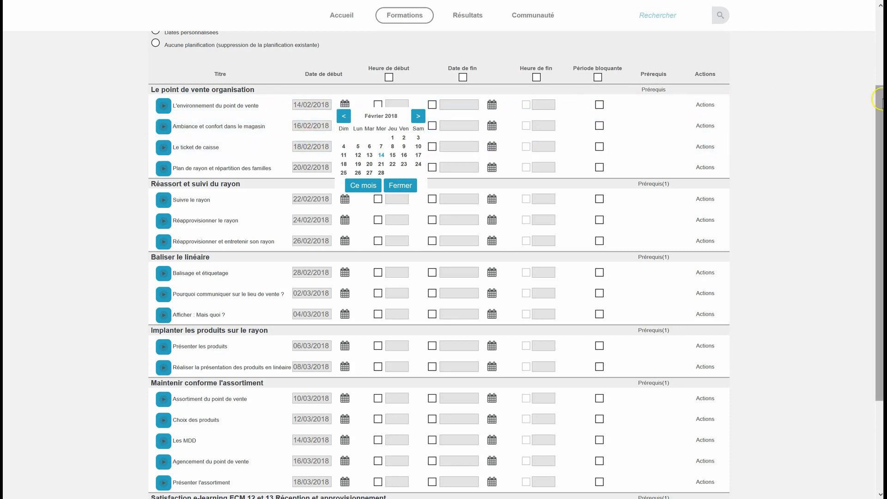
pyautogui.scroll(5, 880, 7)
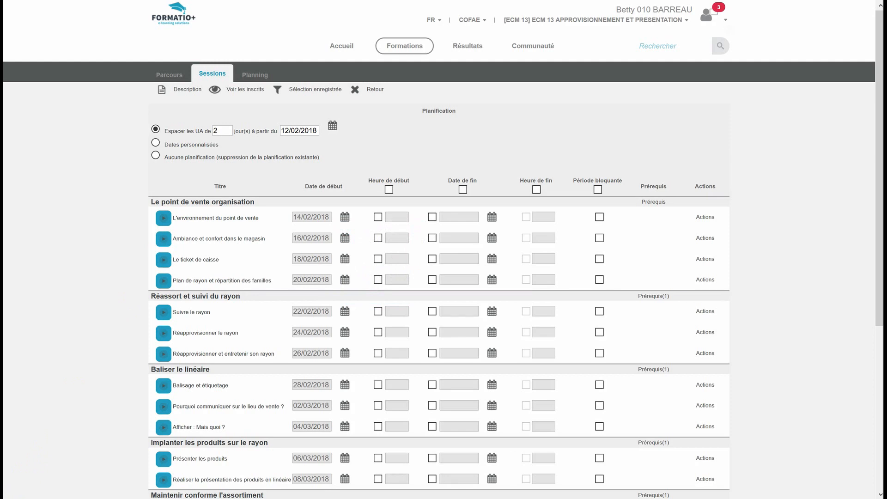
# Switch the planning to custom dates, enable an end date for L'environnement du point de vente and set its start date to 15/04/2018.
pyautogui.click(156, 143)
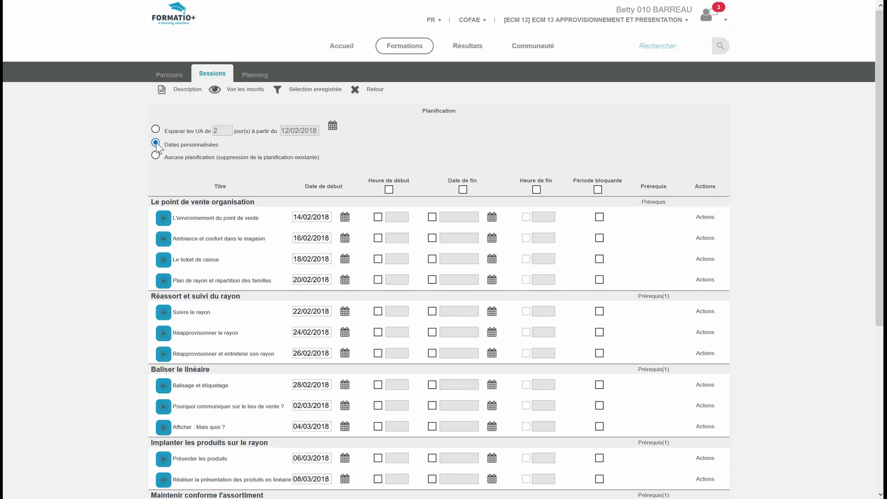
pyautogui.click(303, 216)
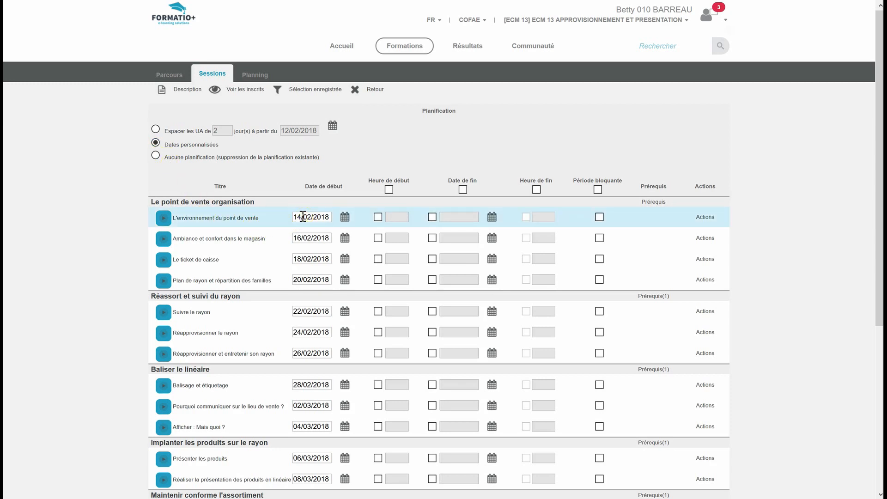
pyautogui.click(431, 216)
pyautogui.click(345, 218)
pyautogui.click(419, 228)
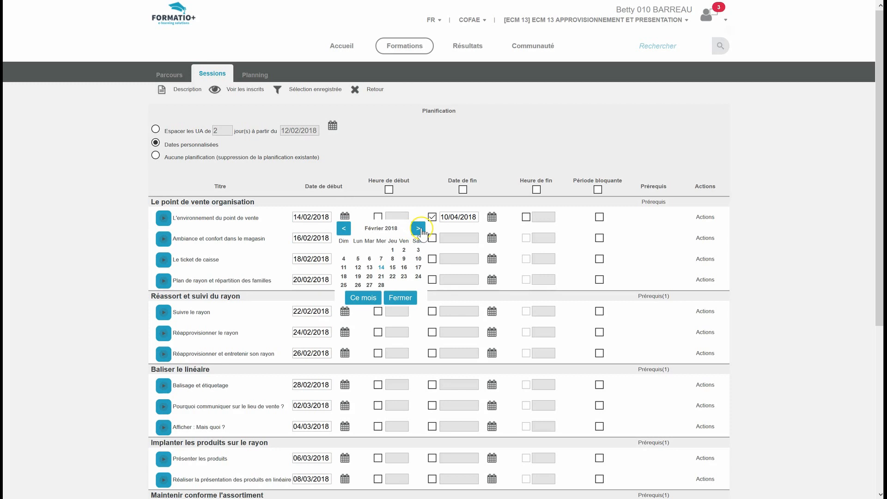
pyautogui.click(418, 229)
pyautogui.click(345, 268)
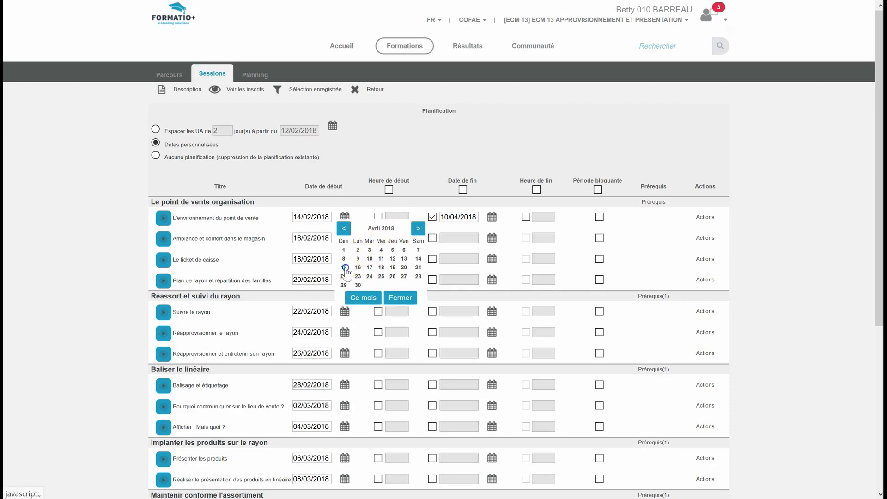
# Set the end date of L'environnement du point de vente to 20/04/2018.
pyautogui.click(431, 218)
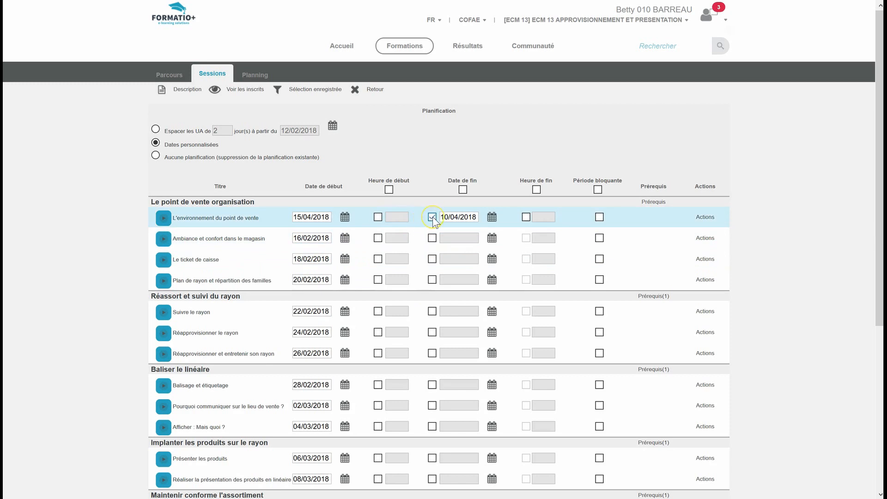
pyautogui.click(495, 218)
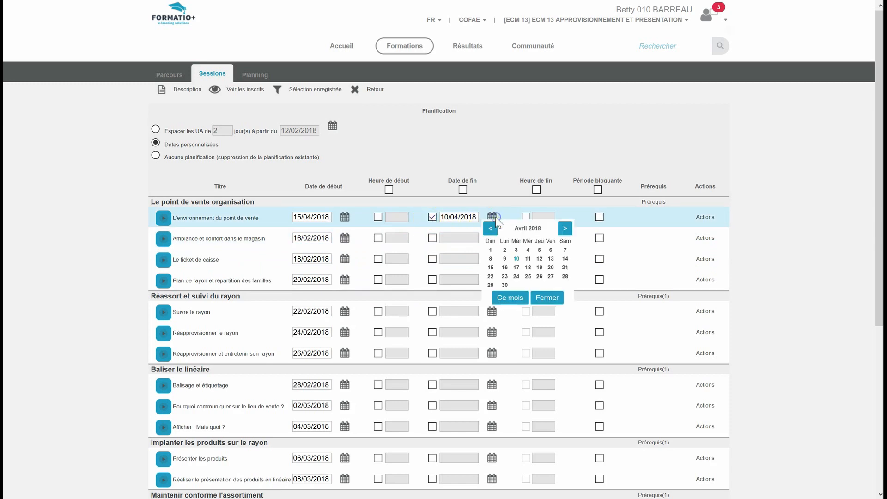
pyautogui.click(550, 267)
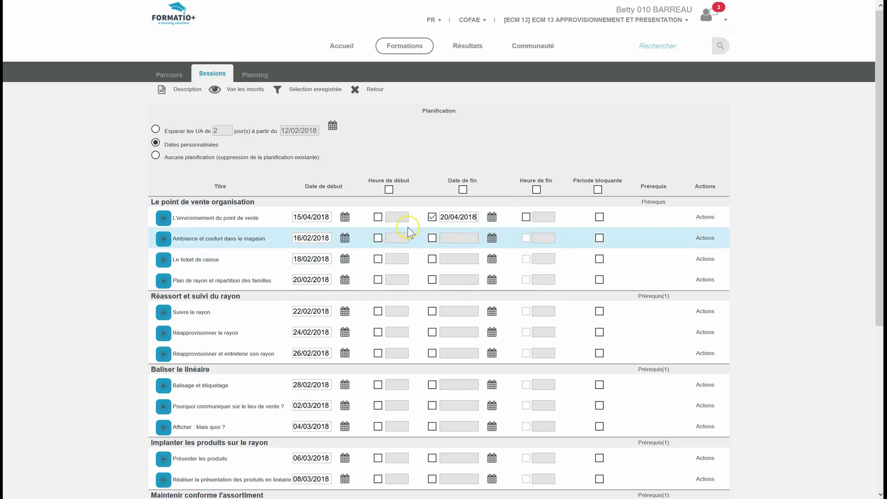
# Enable a 09:00 start time and an 18:00 end time for L'environnement du point de vente.
pyautogui.click(379, 219)
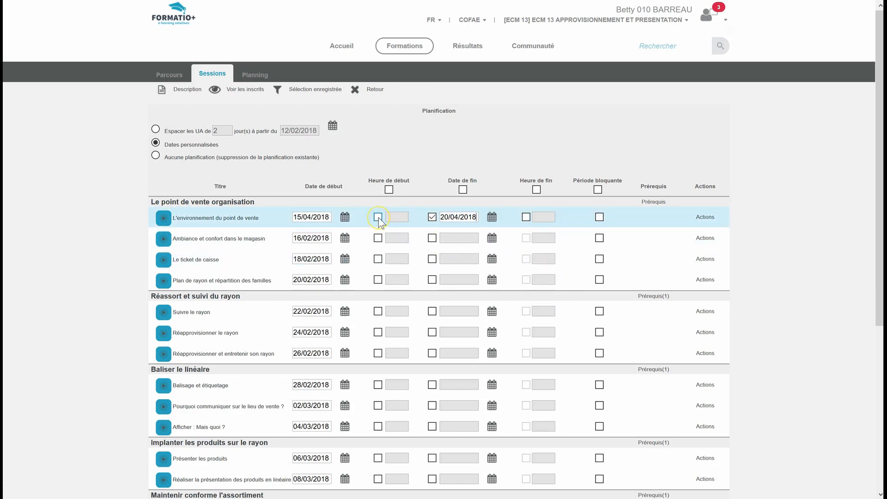
pyautogui.click(378, 218)
pyautogui.click(502, 219)
pyautogui.click(526, 218)
# Make the scheduled period of L'environnement du point de vente a blocking period.
pyautogui.click(313, 216)
pyautogui.click(326, 218)
pyautogui.click(449, 218)
pyautogui.click(593, 215)
pyautogui.click(600, 218)
# Set the start date of Ambiance et confort dans le magasin to 22/04/2018.
pyautogui.click(346, 239)
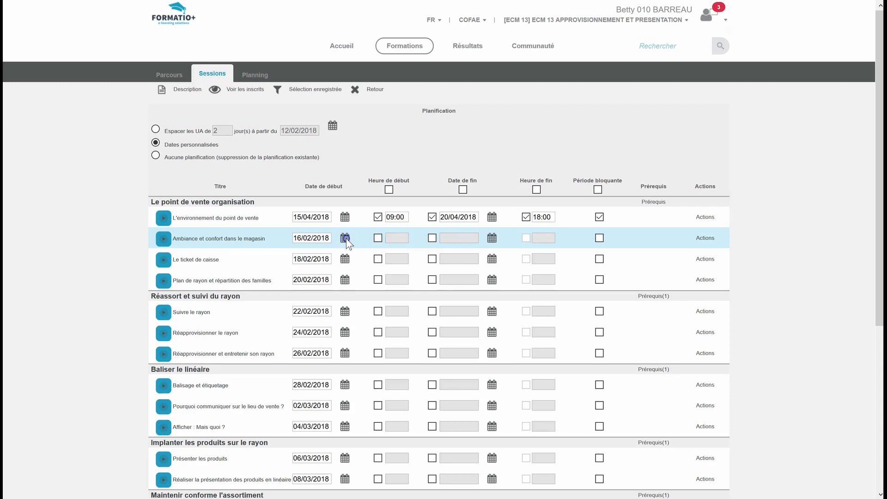
pyautogui.click(346, 238)
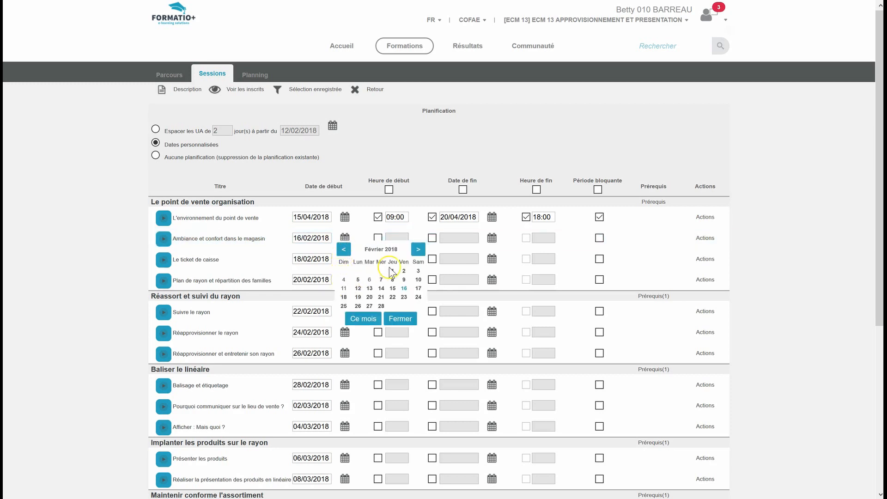
pyautogui.click(418, 250)
pyautogui.click(418, 249)
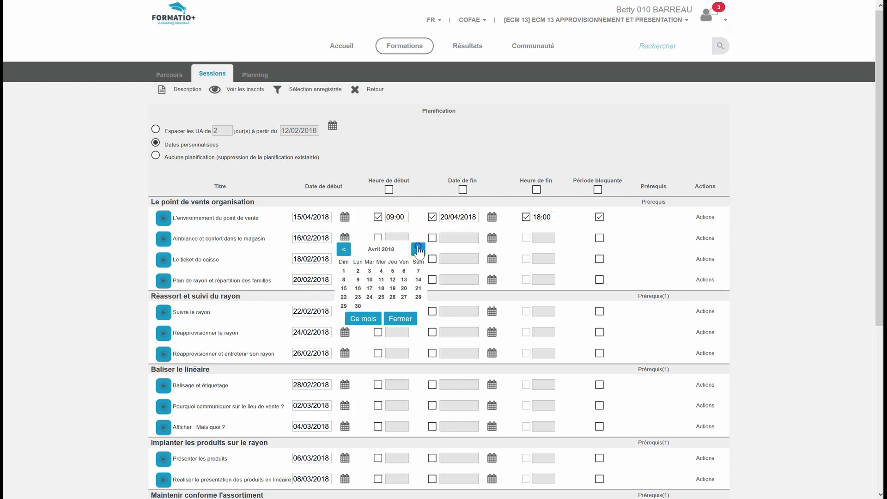
pyautogui.click(343, 297)
pyautogui.click(343, 297)
# Enable an end date for Ambiance et confort dans le magasin and set it to 24/04/2018.
pyautogui.click(383, 239)
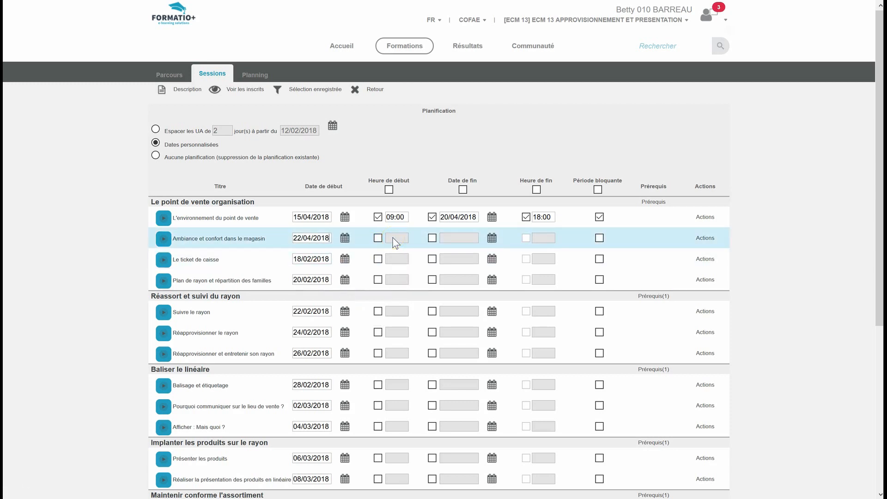
pyautogui.click(431, 238)
pyautogui.click(491, 240)
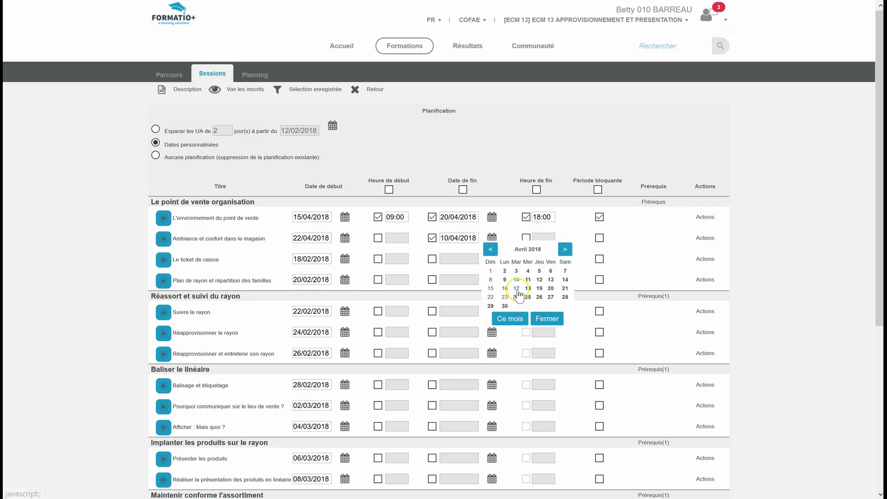
pyautogui.click(517, 297)
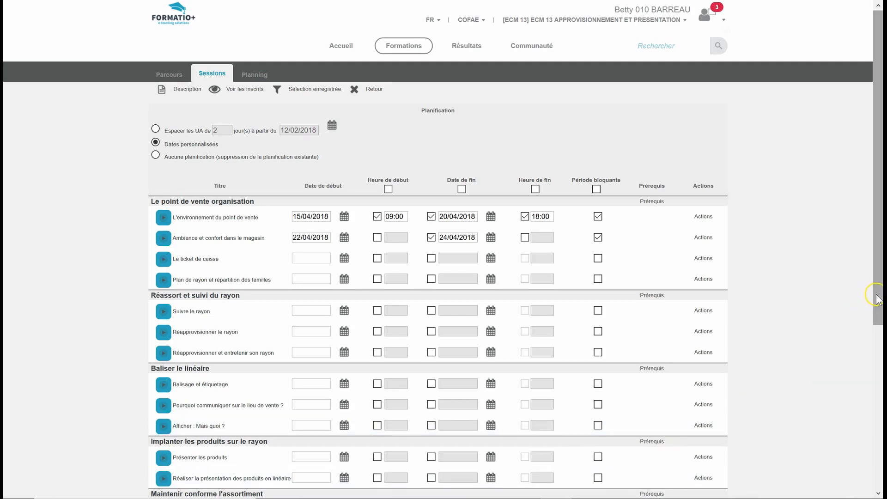
# Validate the session planning and return to the ECM 13 course list.
pyautogui.moveTo(876, 299); pyautogui.dragTo(877, 462)
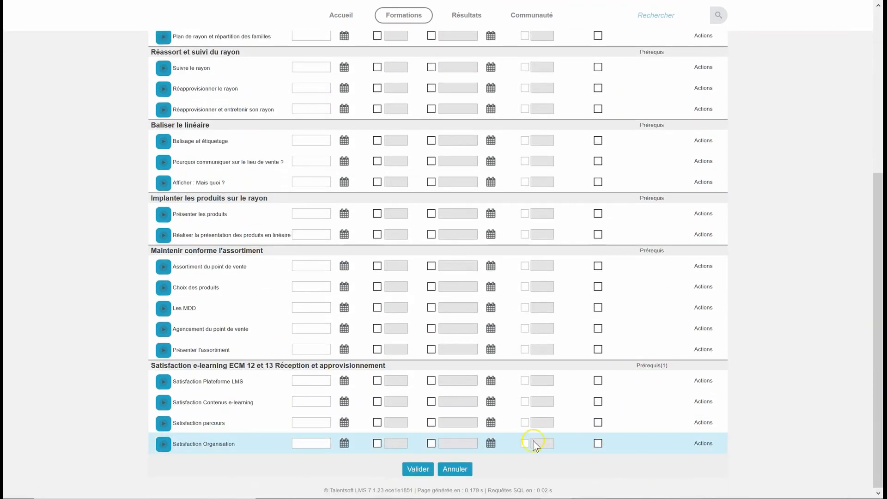
pyautogui.click(422, 469)
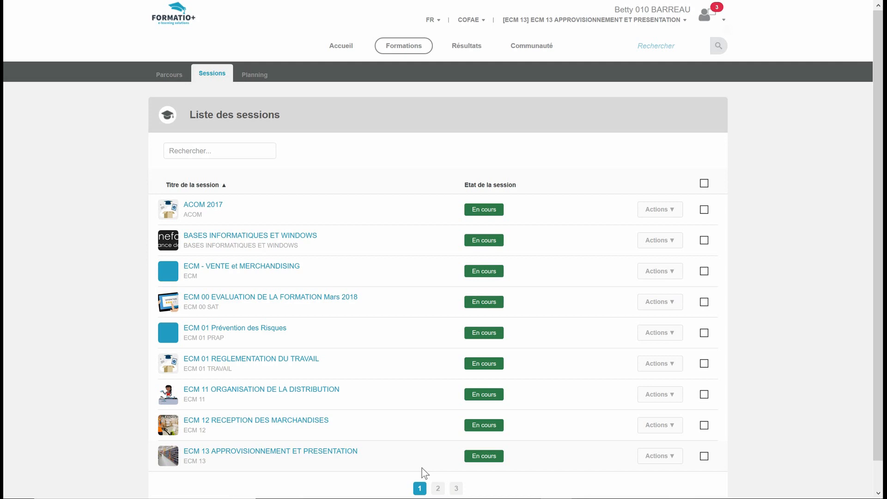
pyautogui.click(169, 79)
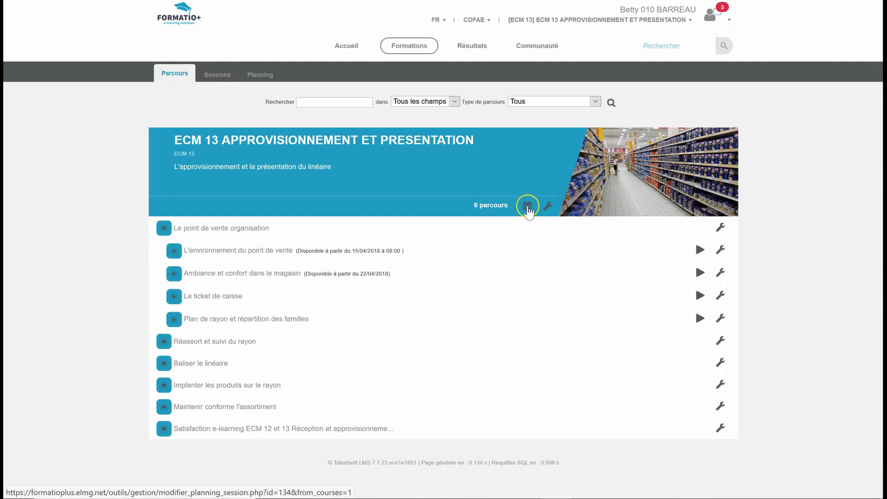
# Reopen the ECM 13 planning, choose Aucune planification to delete the existing schedule, and validate it.
pyautogui.click(527, 207)
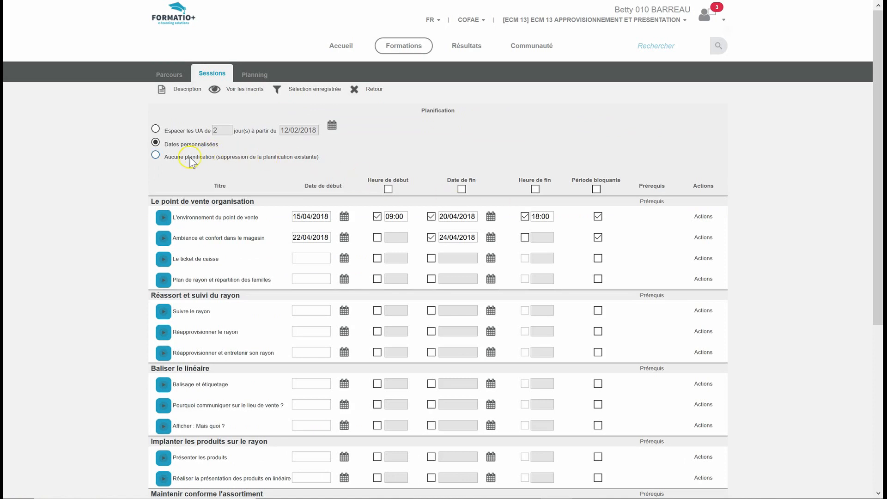
pyautogui.click(155, 155)
pyautogui.click(878, 494)
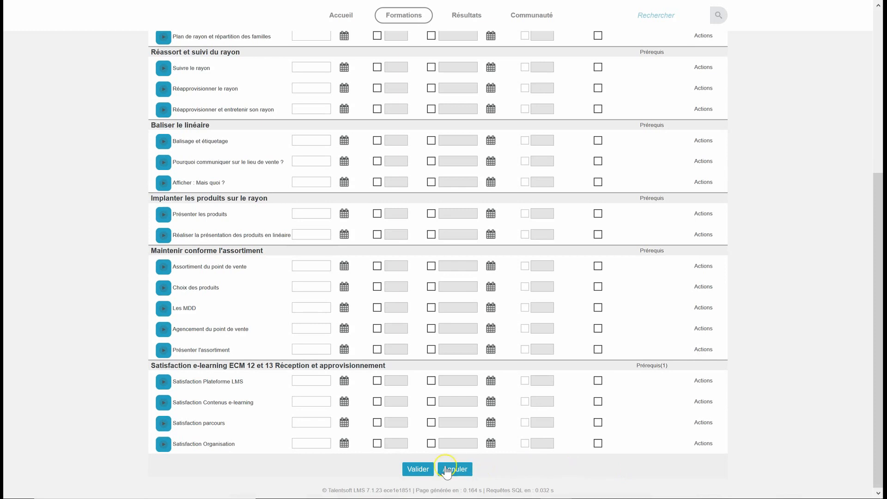
pyautogui.click(412, 468)
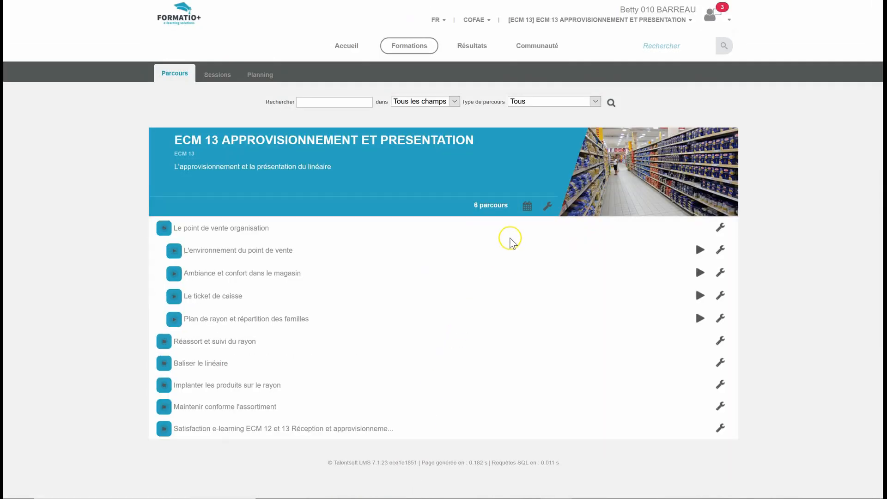
# In the ECM 13 planning, set Le point de vente organisation as the prerequisite for Réassort et suivi du rayon.
pyautogui.click(528, 207)
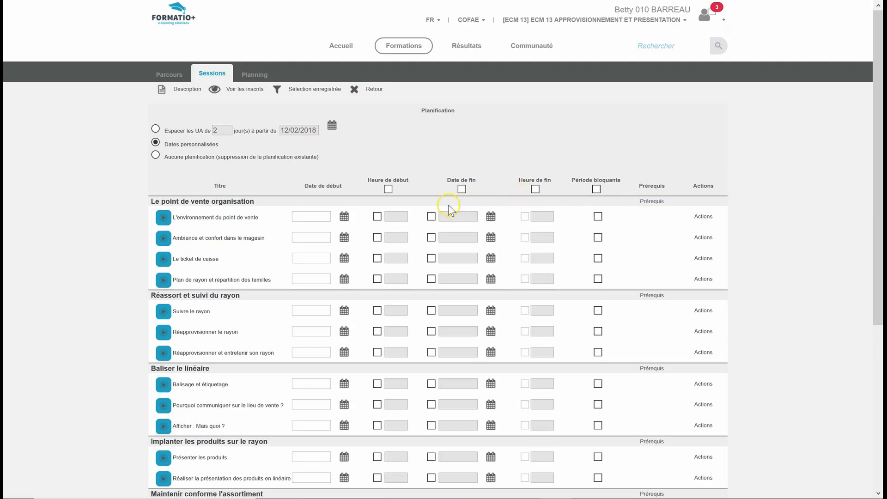
pyautogui.click(432, 217)
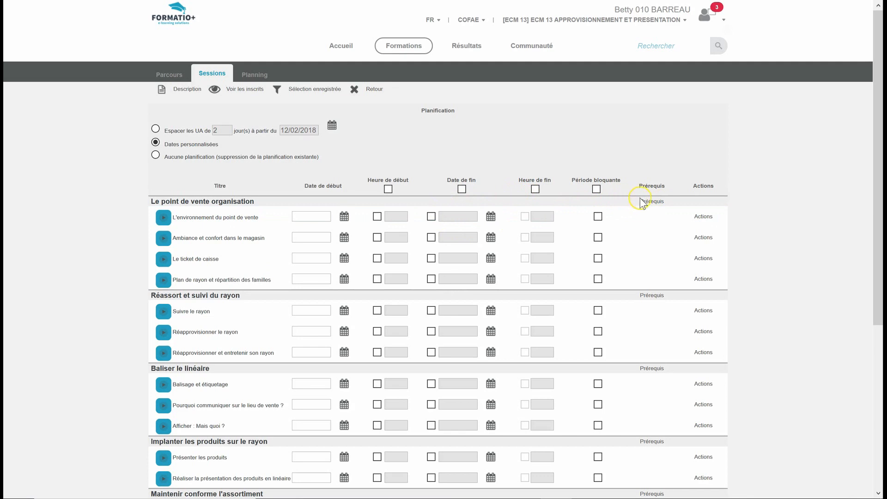
pyautogui.click(649, 298)
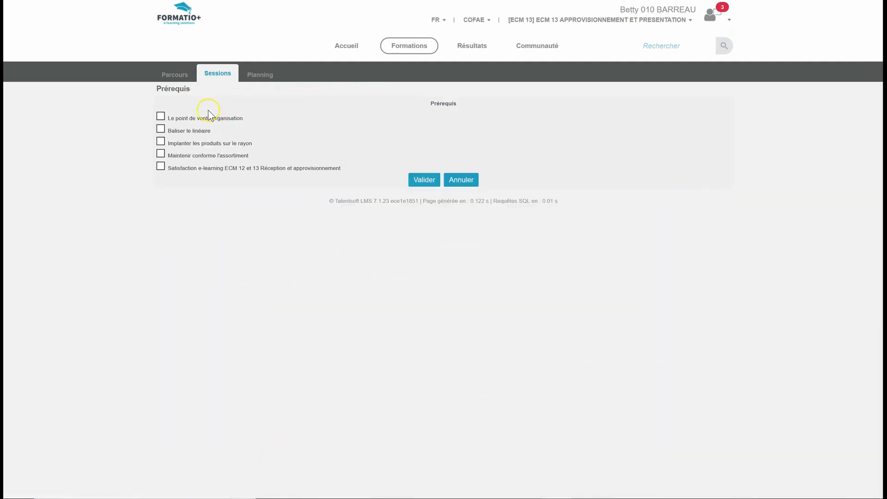
pyautogui.click(161, 117)
pyautogui.click(424, 181)
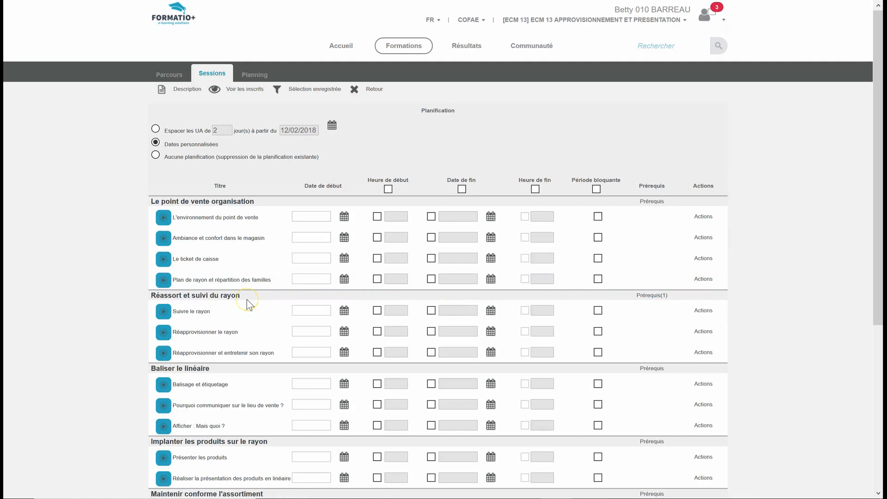
# Set Réassort et suivi du rayon as the prerequisite for Baliser le linéaire.
pyautogui.click(653, 368)
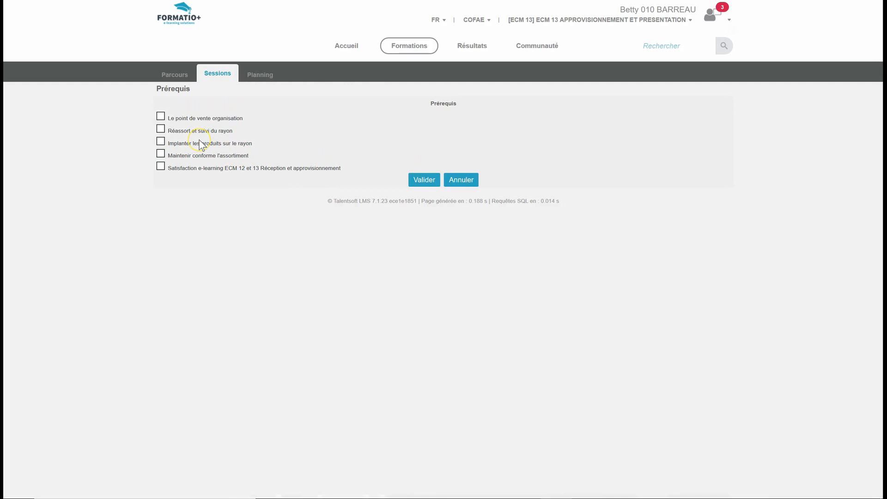
pyautogui.click(161, 129)
pyautogui.click(429, 181)
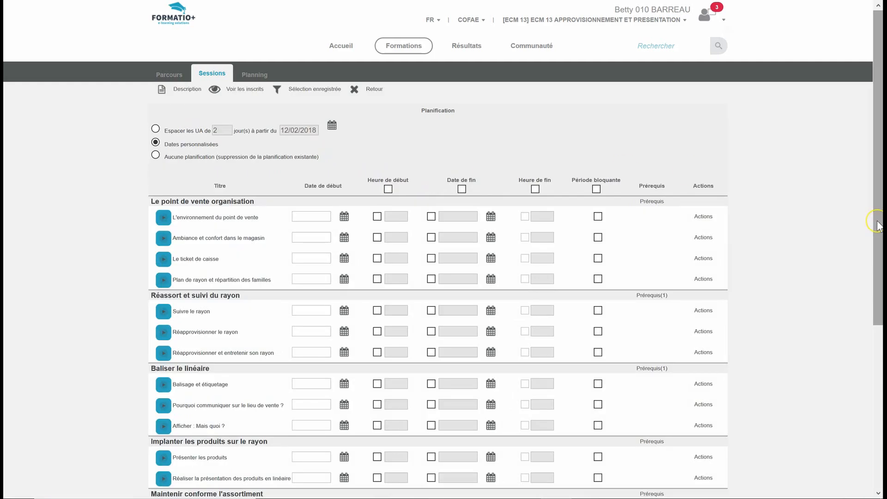
pyautogui.moveTo(878, 227); pyautogui.dragTo(878, 284)
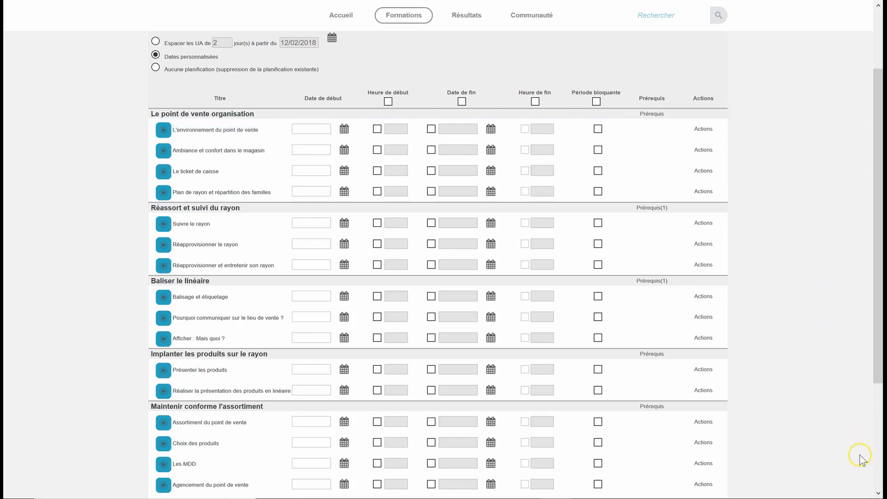
pyautogui.click(878, 493)
pyautogui.click(878, 493)
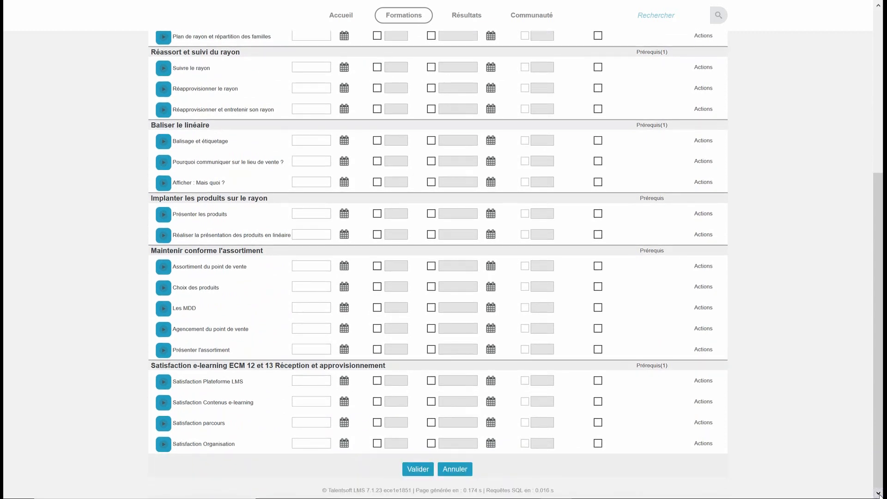